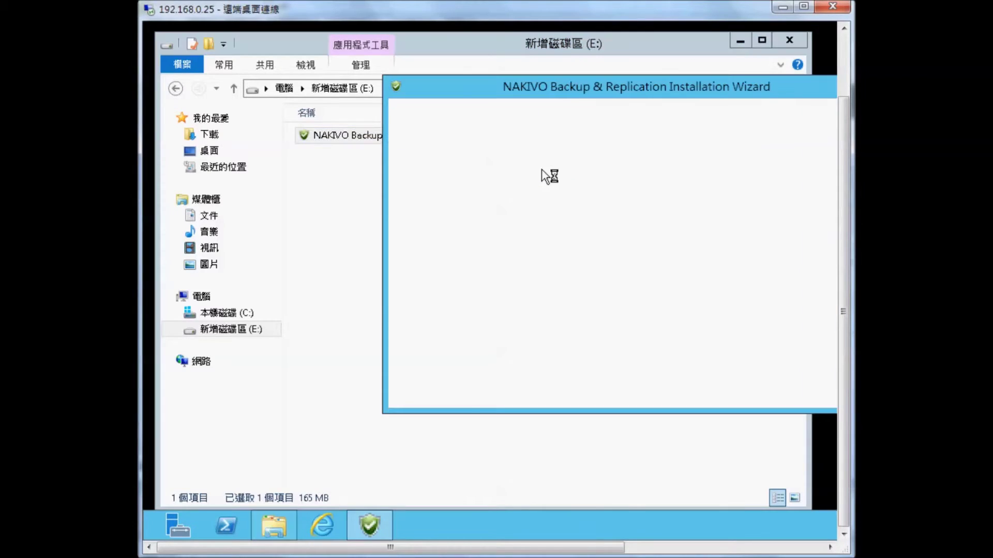
# Accept the license, install the full NAKIVO solution with the backup repository path on drive E:, and finish the installation wizard.
pyautogui.moveTo(540, 89); pyautogui.dragTo(417, 87)
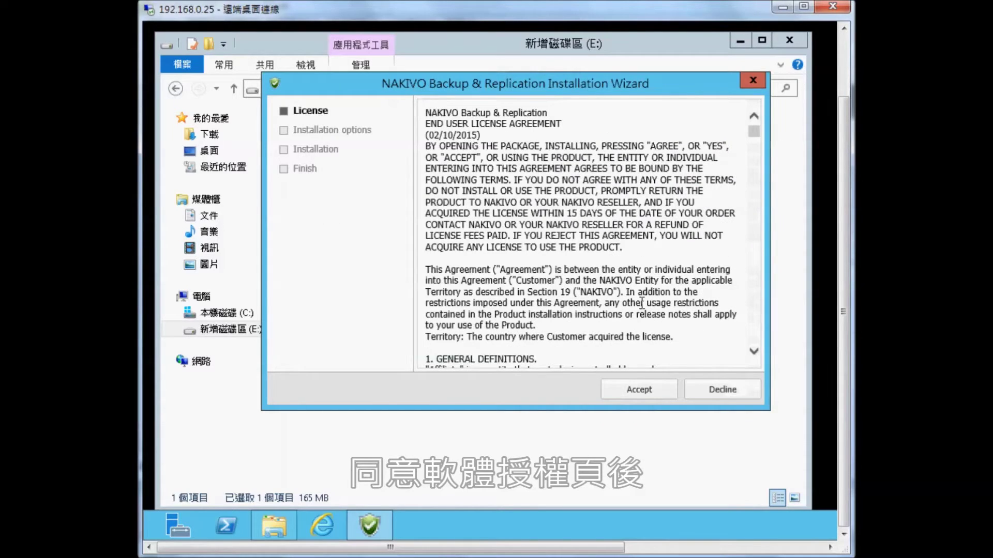
pyautogui.click(641, 390)
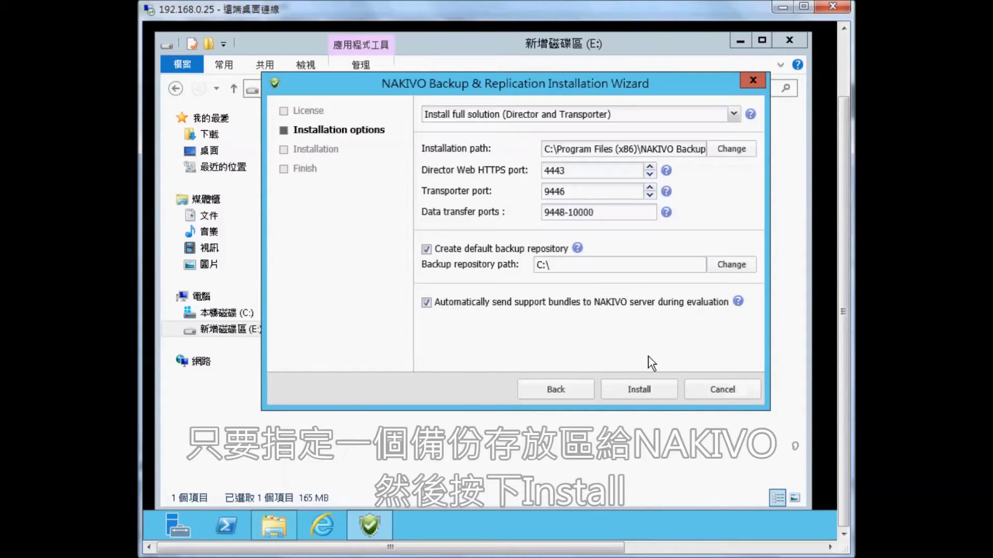
pyautogui.click(731, 265)
pyautogui.moveTo(761, 217); pyautogui.dragTo(750, 277)
pyautogui.click(575, 266)
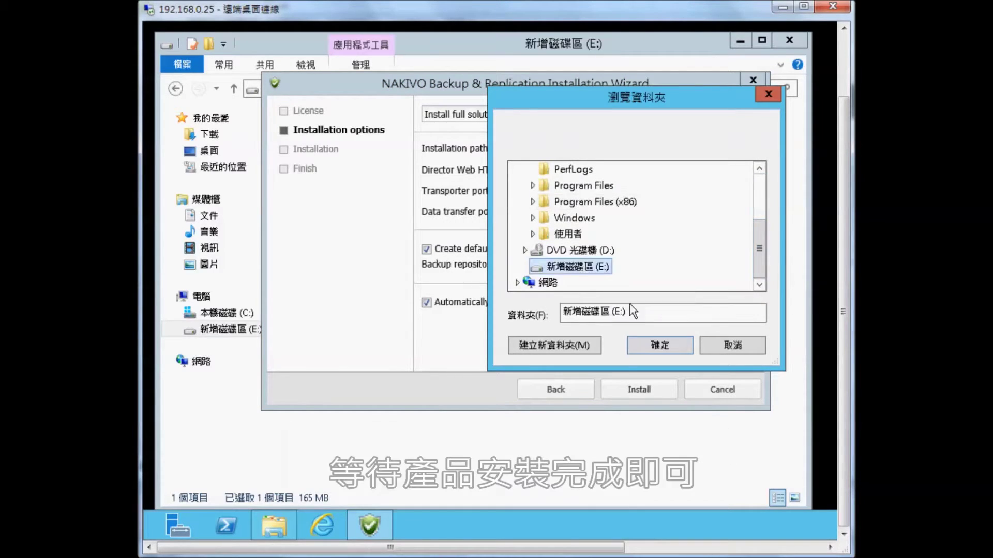
pyautogui.click(664, 346)
pyautogui.click(645, 393)
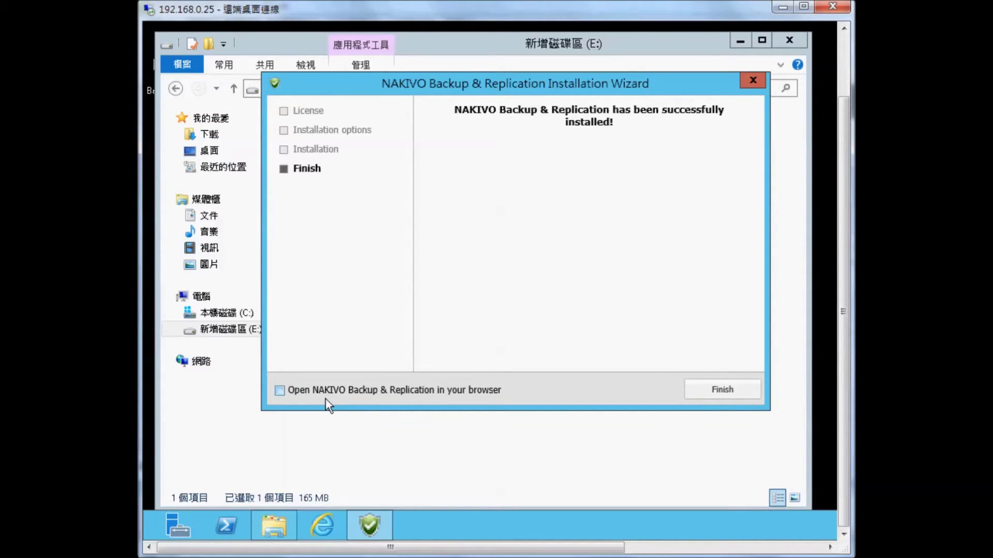
pyautogui.click(714, 390)
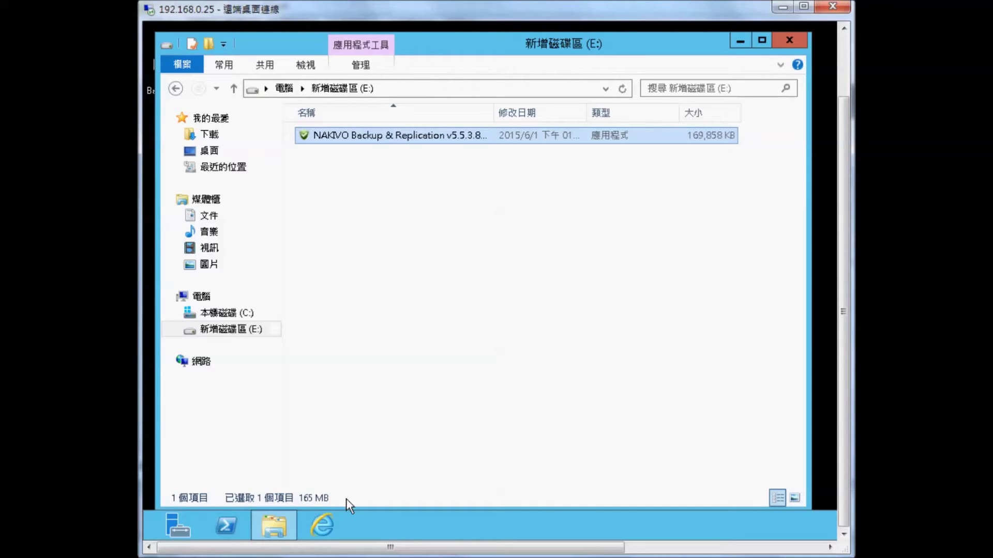
pyautogui.click(319, 525)
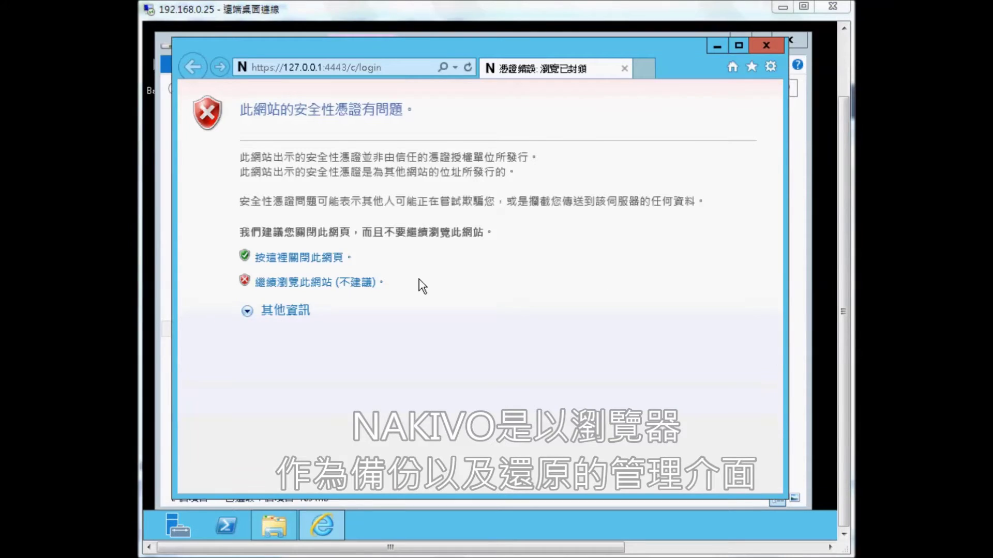
pyautogui.click(318, 283)
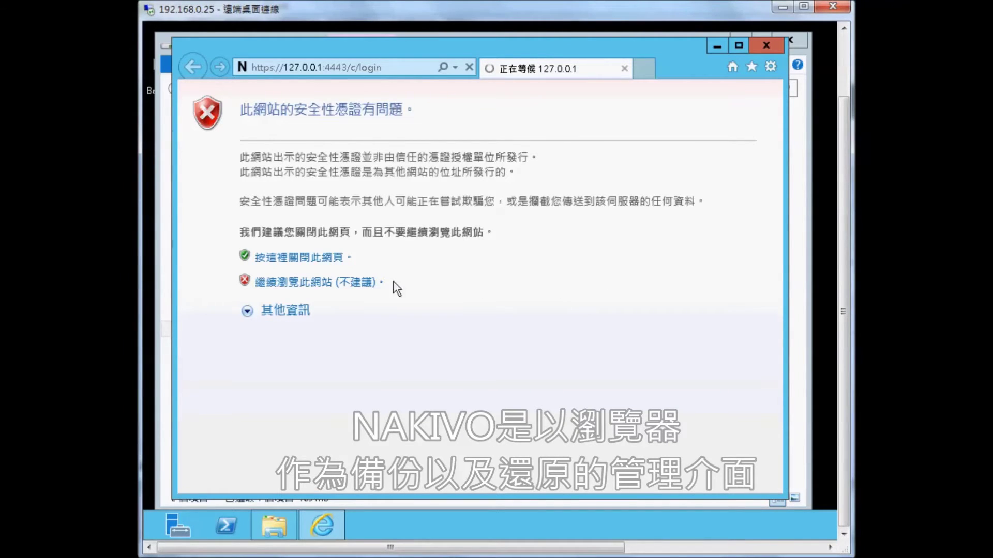
pyautogui.click(331, 286)
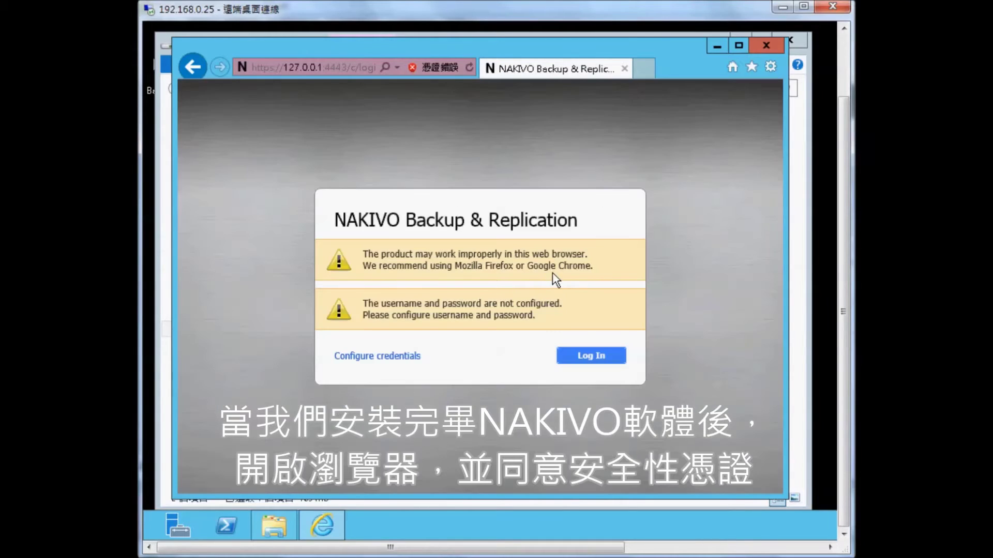
pyautogui.click(602, 355)
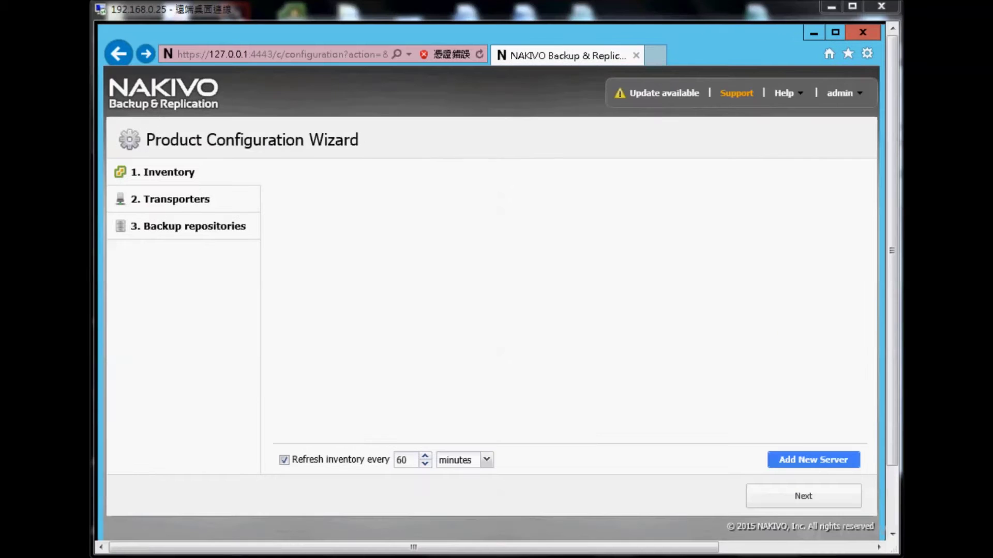
# Add the VMware host 192.168.0.239 to the inventory with username root and the account password, and expand its VM list.
pyautogui.click(827, 465)
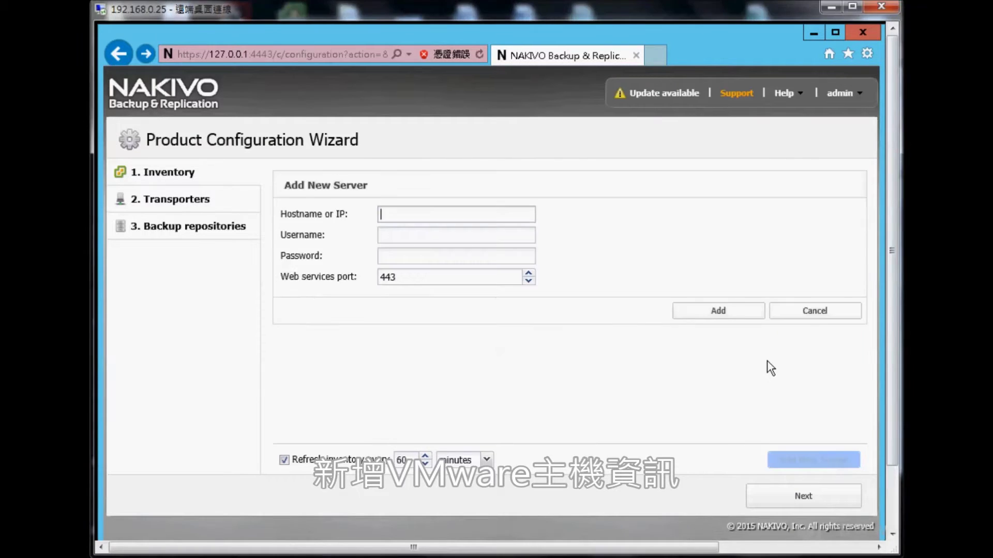
pyautogui.write('192.168.0.239')
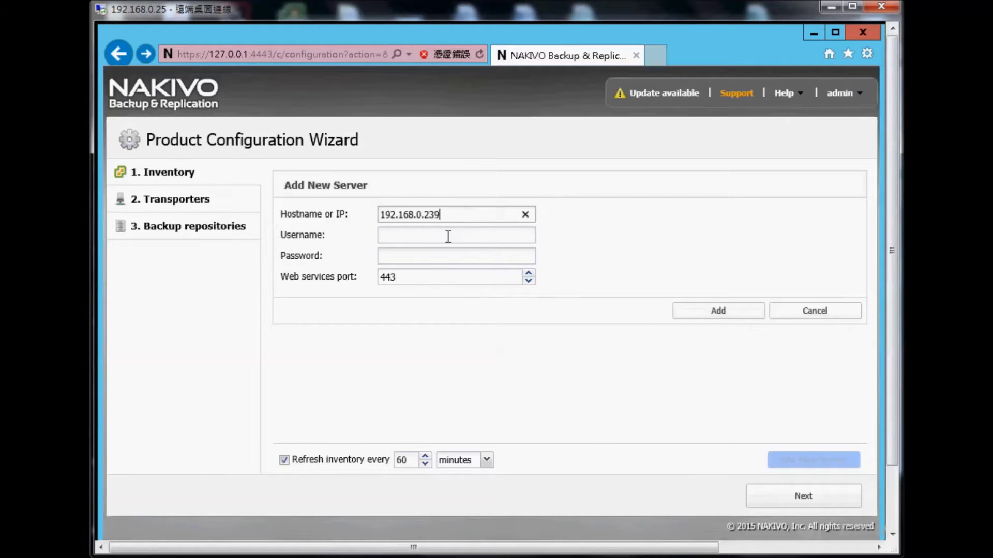
pyautogui.click(447, 236)
pyautogui.write('root')
pyautogui.click(454, 257)
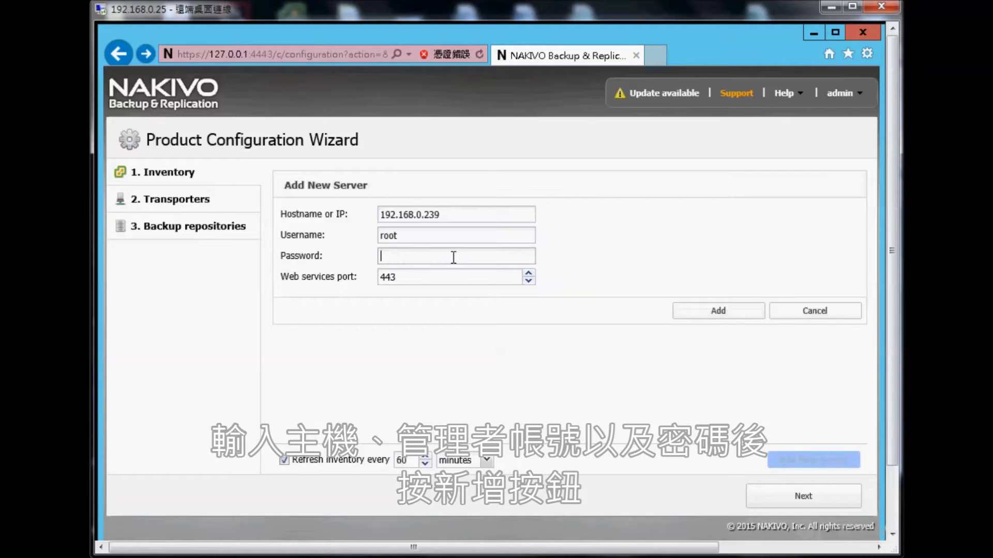
pyautogui.write('••••••')
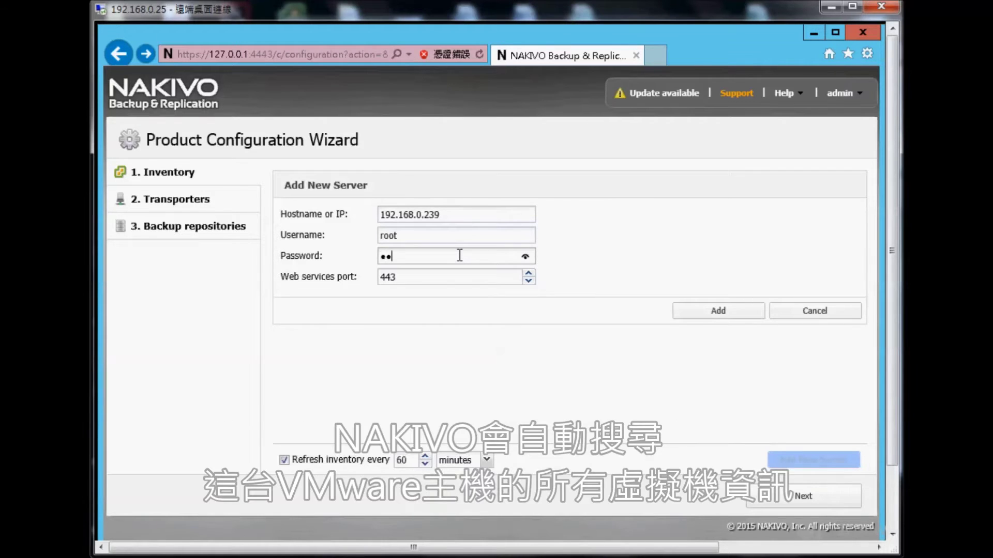
pyautogui.write('•••')
pyautogui.click(734, 311)
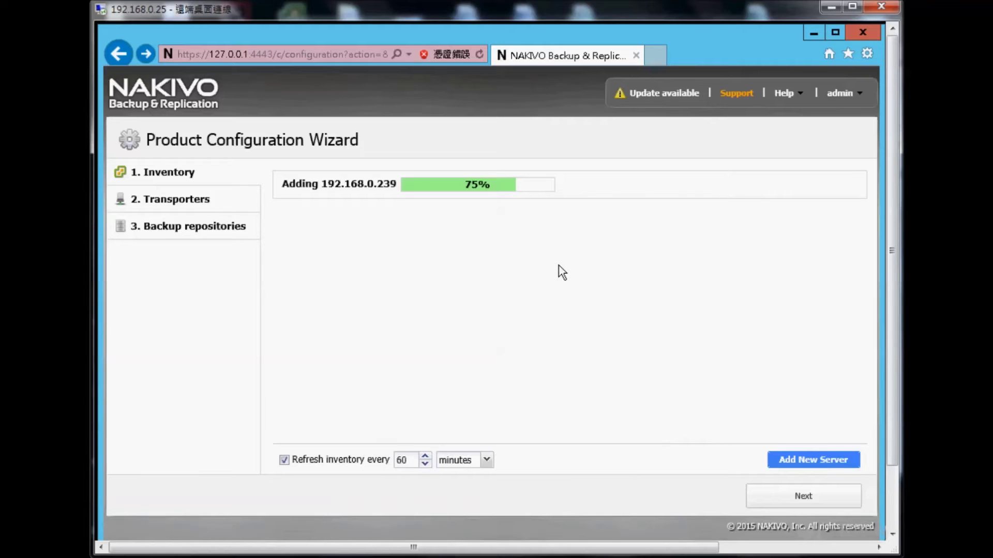
pyautogui.click(289, 186)
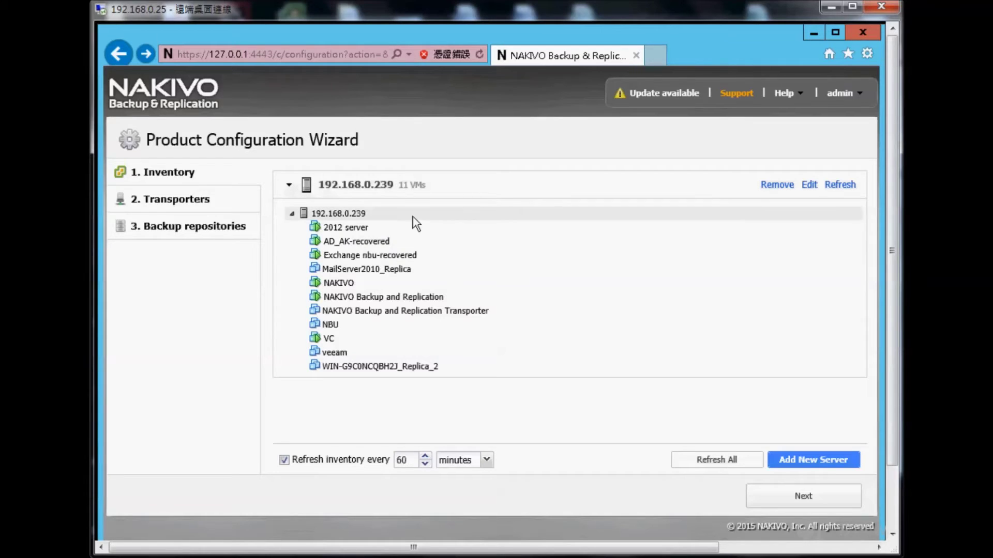
# Proceed past the Transporters page, view the Onboard repository's details and finish the product configuration.
pyautogui.click(806, 501)
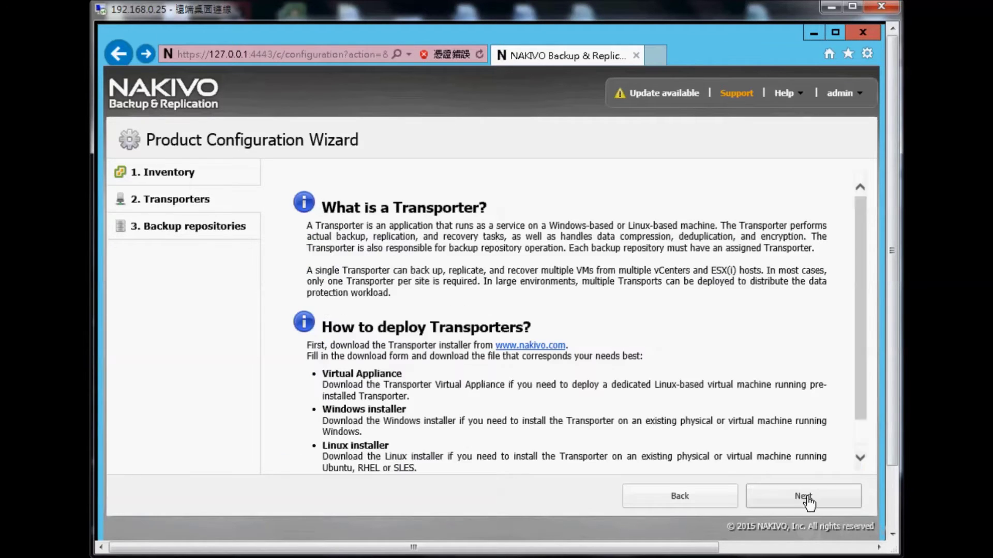
pyautogui.click(808, 500)
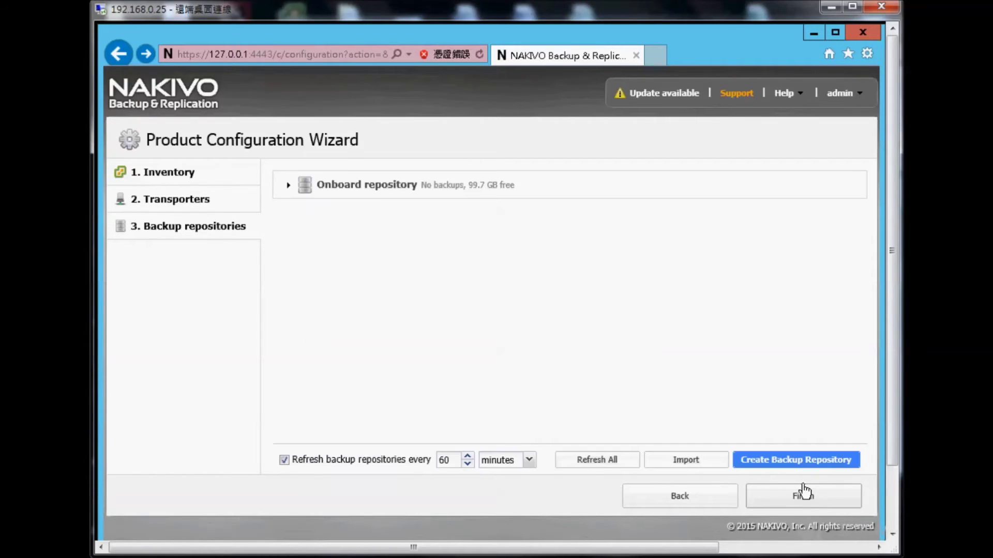
pyautogui.click(288, 187)
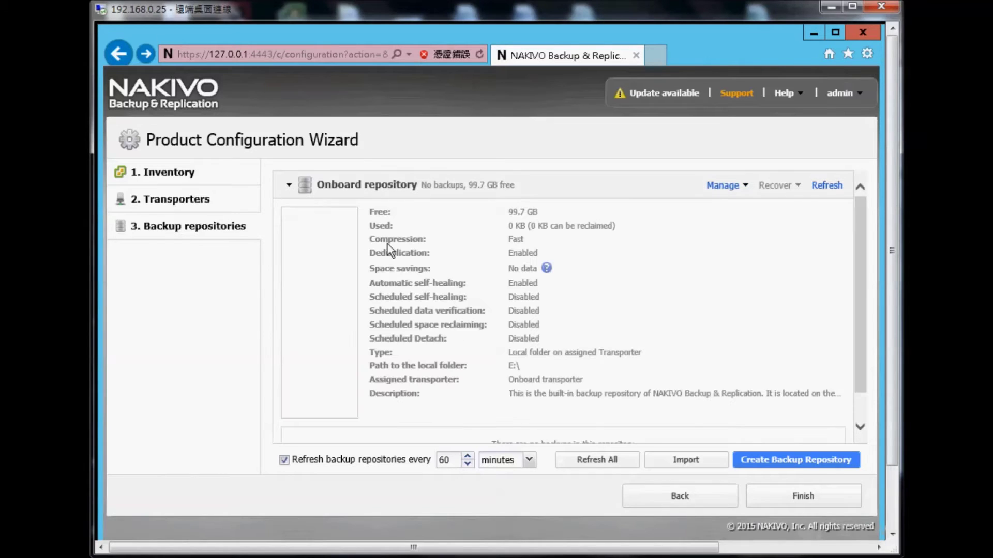
pyautogui.click(797, 499)
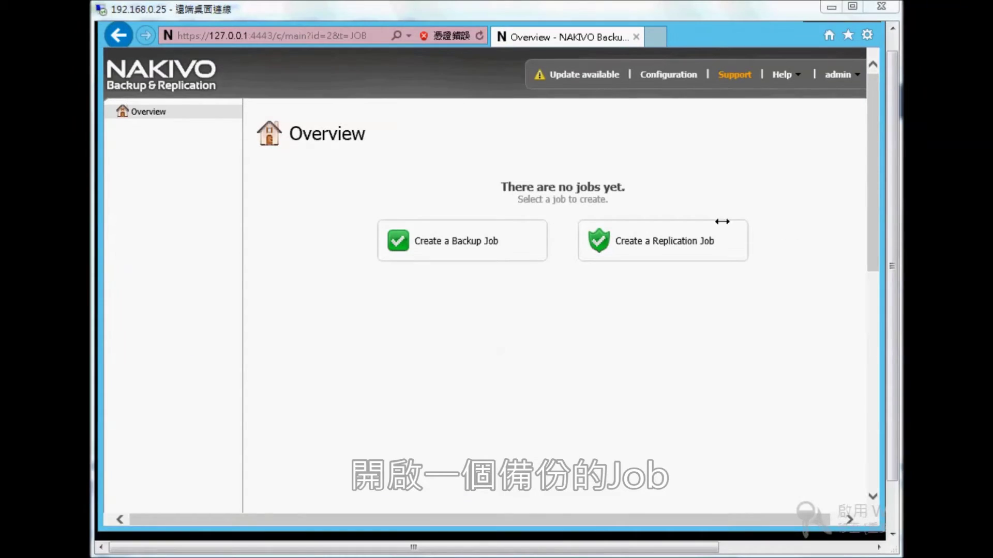
# Create a backup job for the VMs AD_AK-recovered and Exchange nbu-recovered on host 192.168.0.239.
pyautogui.click(454, 247)
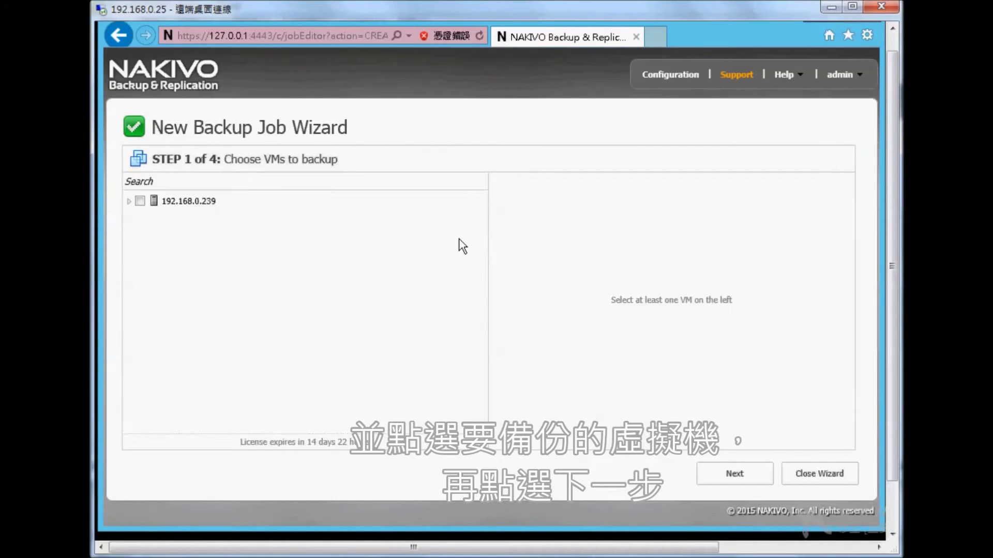
pyautogui.click(129, 201)
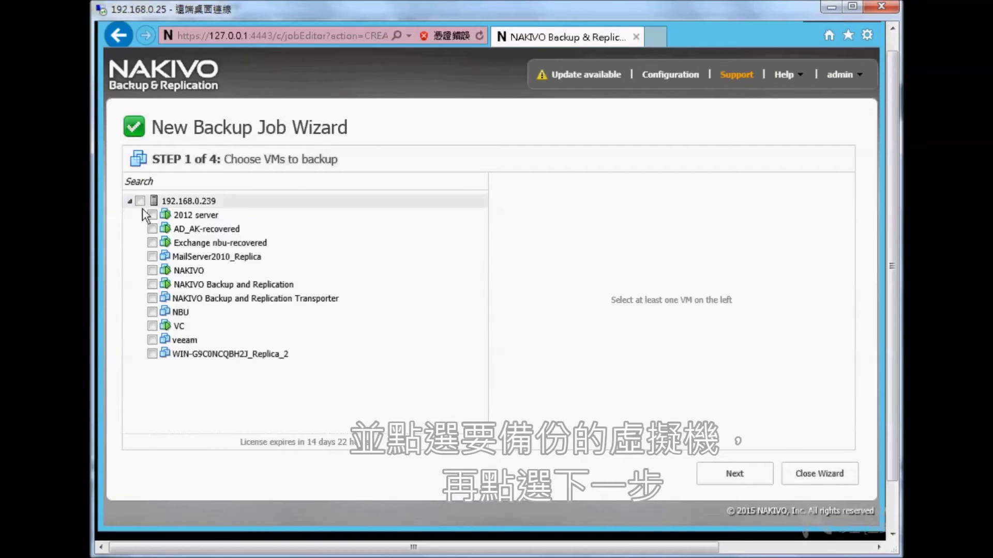
pyautogui.click(152, 228)
pyautogui.click(152, 242)
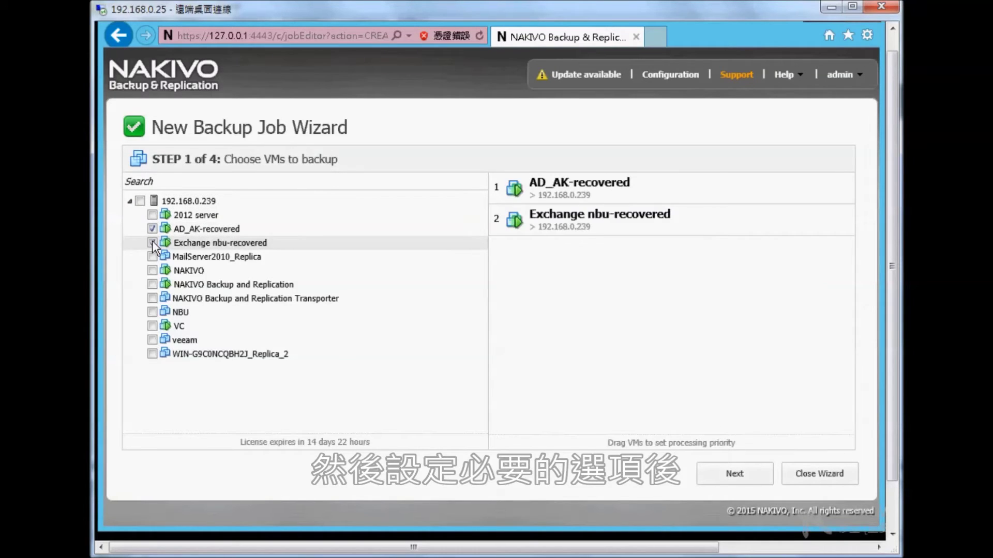
pyautogui.click(737, 473)
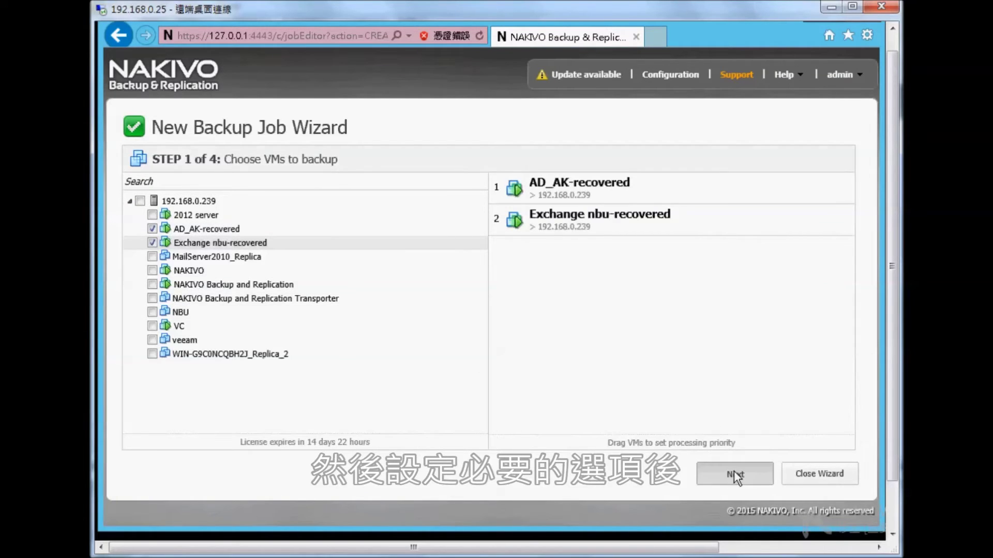
# Choose Onboard repository as the backup job's target and continue to the schedule.
pyautogui.click(389, 237)
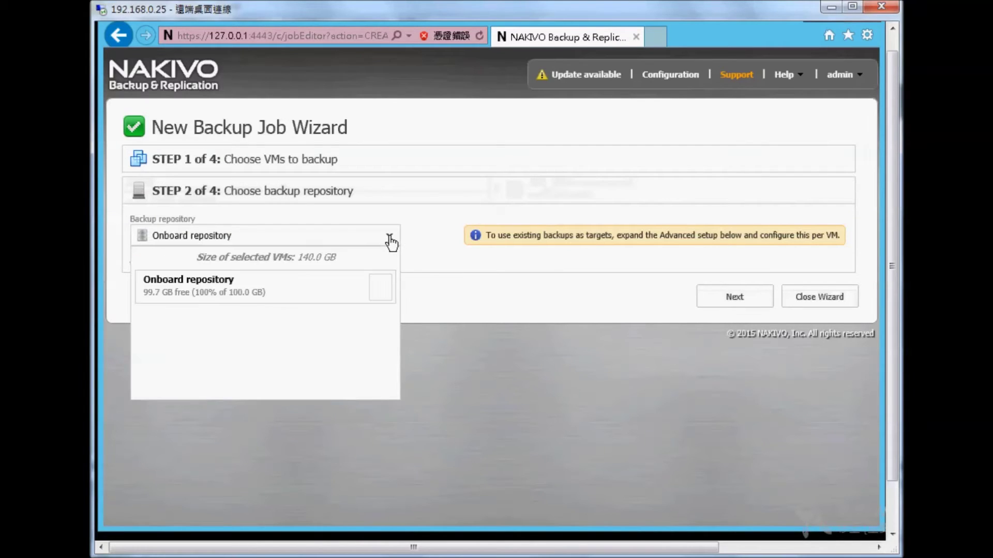
pyautogui.click(226, 290)
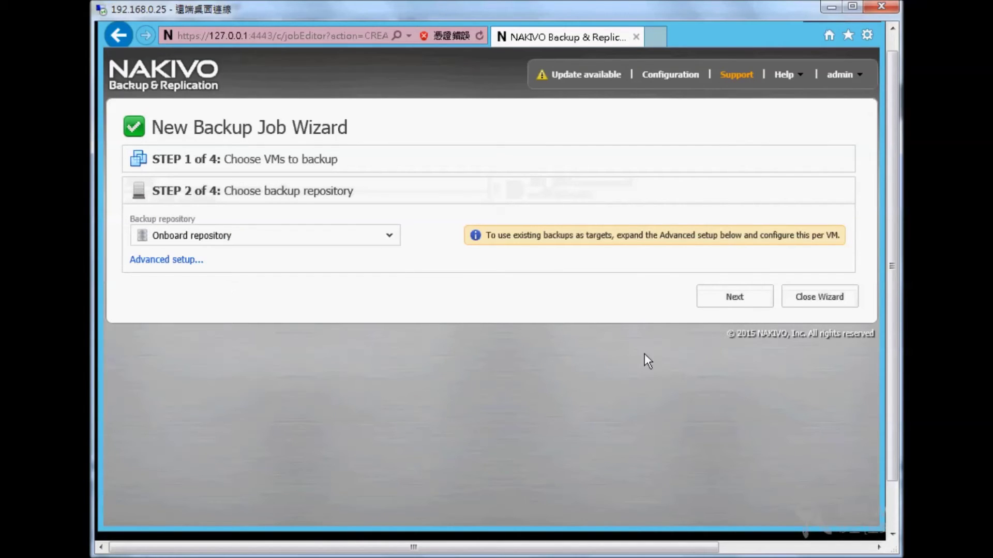
pyautogui.click(734, 300)
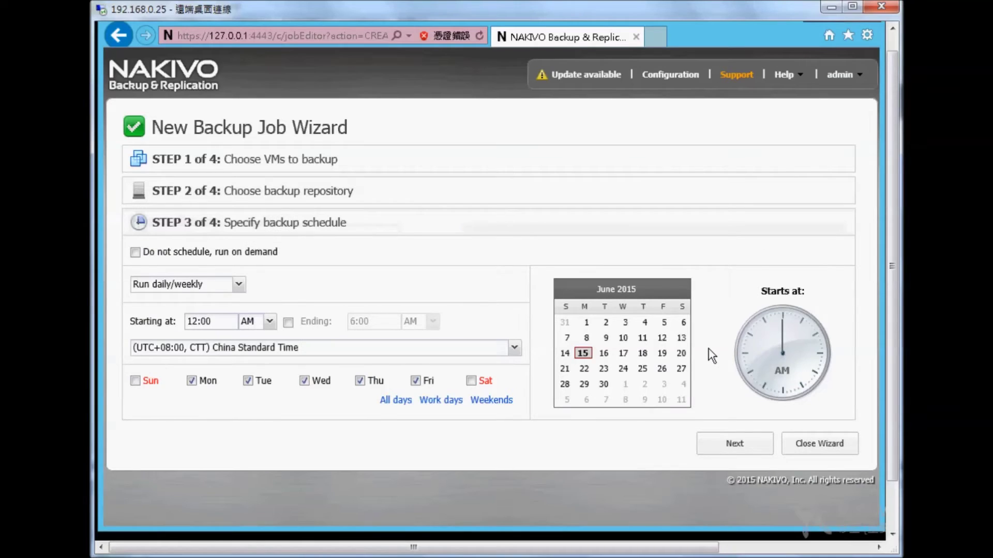
# Accept the default backup schedule, enable network acceleration for the job, and finish and run it.
pyautogui.click(745, 445)
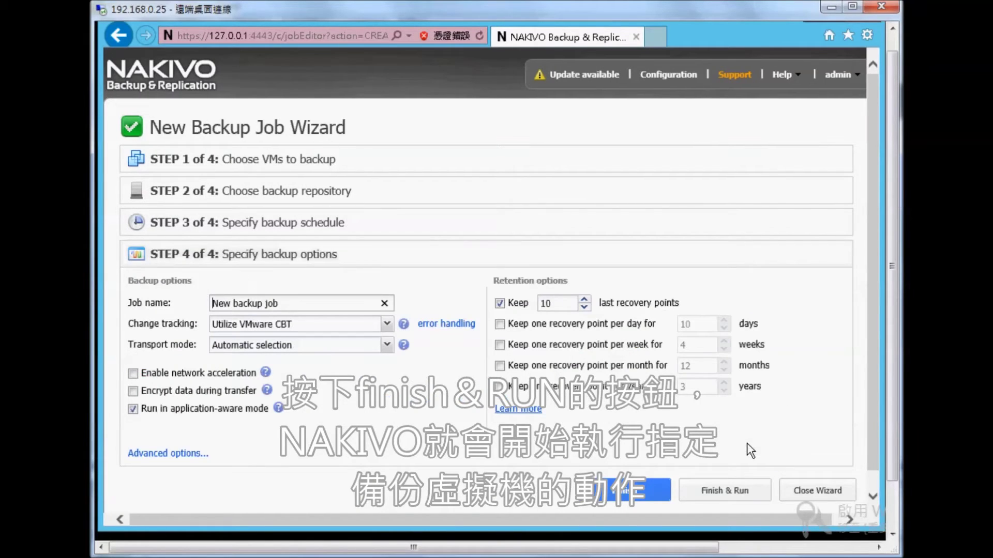
pyautogui.click(230, 374)
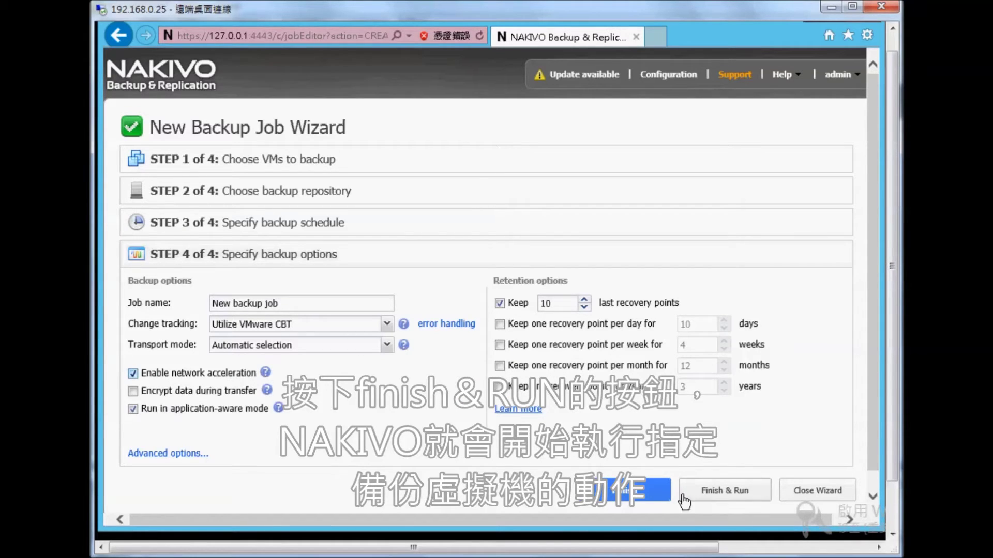
pyautogui.click(727, 494)
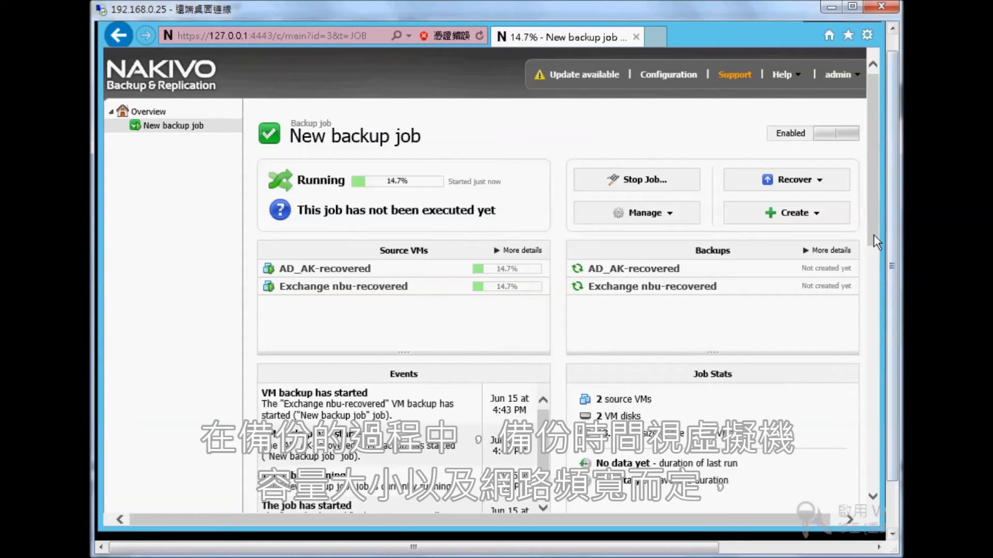
# Examine the backup job's dashboard, including its progress, events, schedule options and repository information.
pyautogui.moveTo(873, 237); pyautogui.dragTo(871, 340)
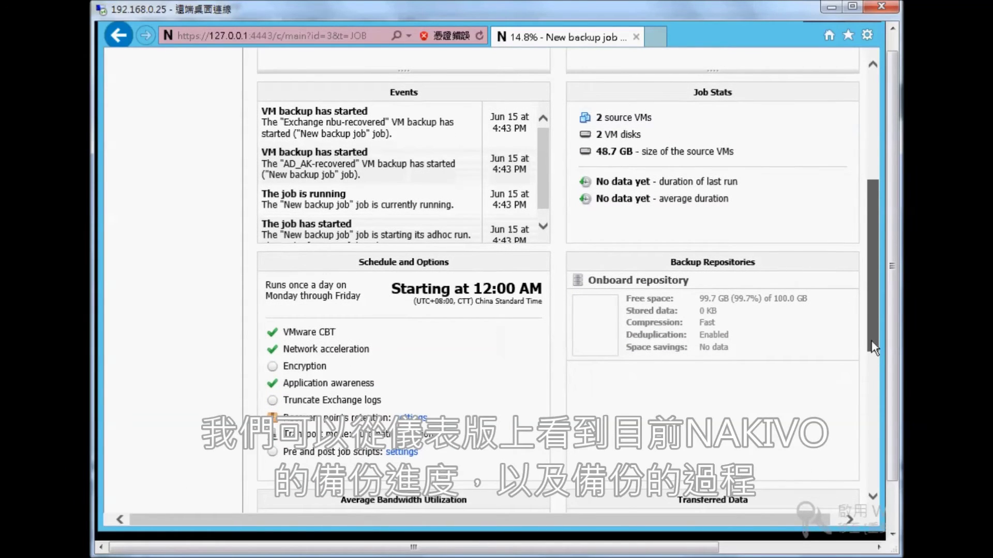
pyautogui.moveTo(870, 341); pyautogui.dragTo(870, 340)
pyautogui.moveTo(872, 337); pyautogui.dragTo(867, 231)
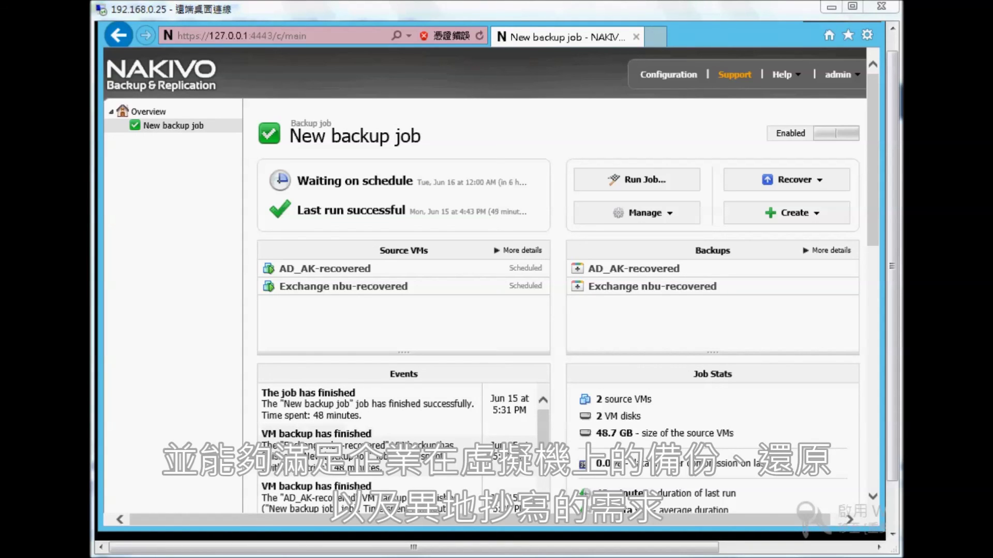
pyautogui.moveTo(873, 213); pyautogui.dragTo(886, 197)
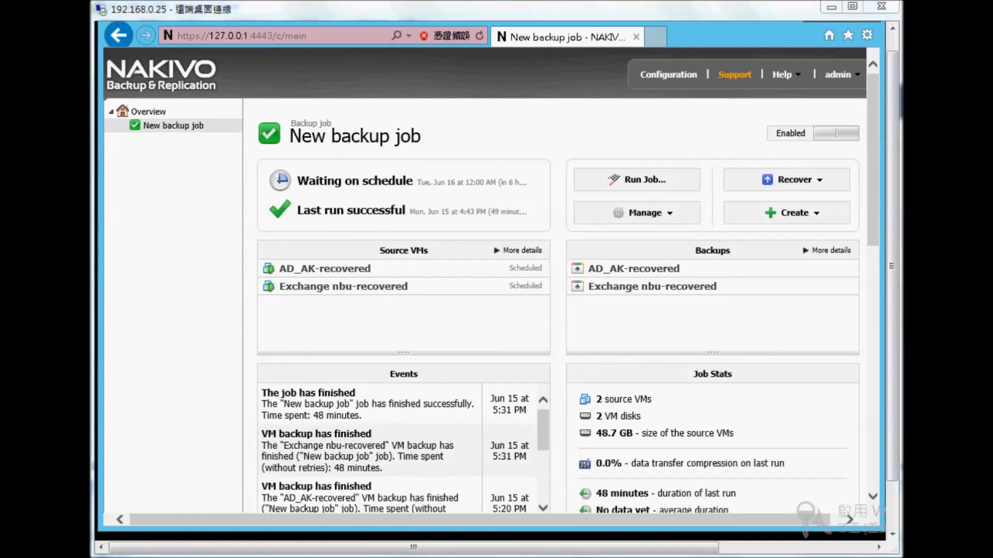